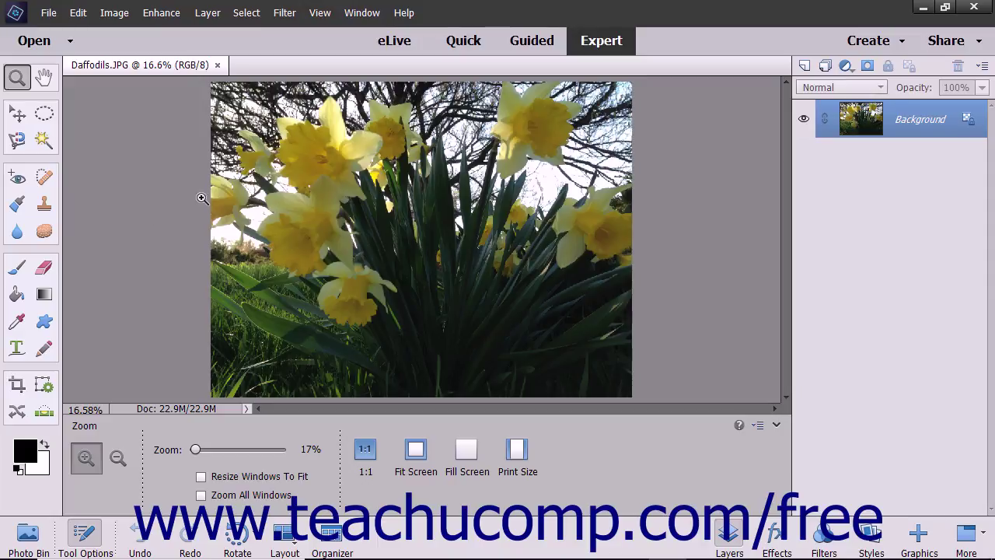
- Start Free Transform on the daffodils photo from Image > Transform
left_click(121, 13)
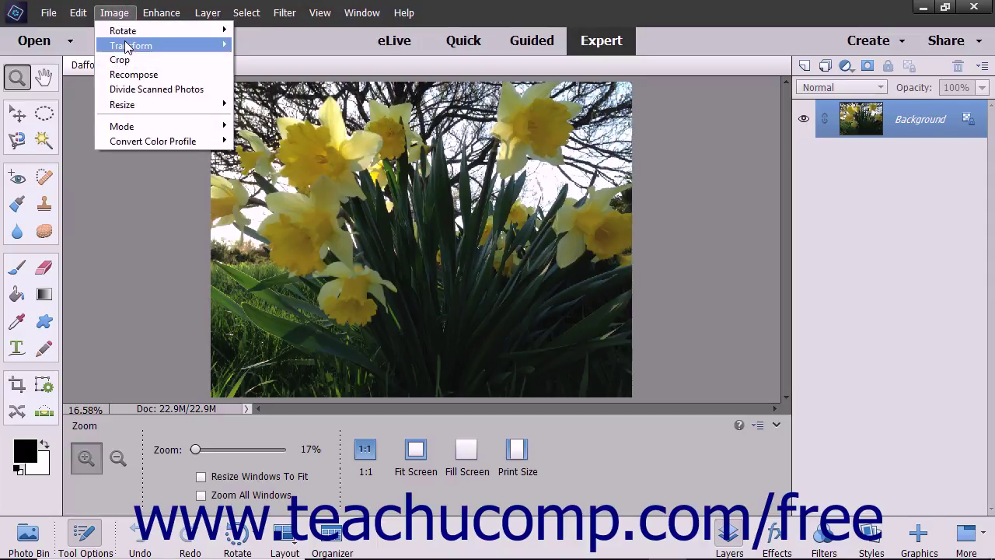
mouse_move(127, 45)
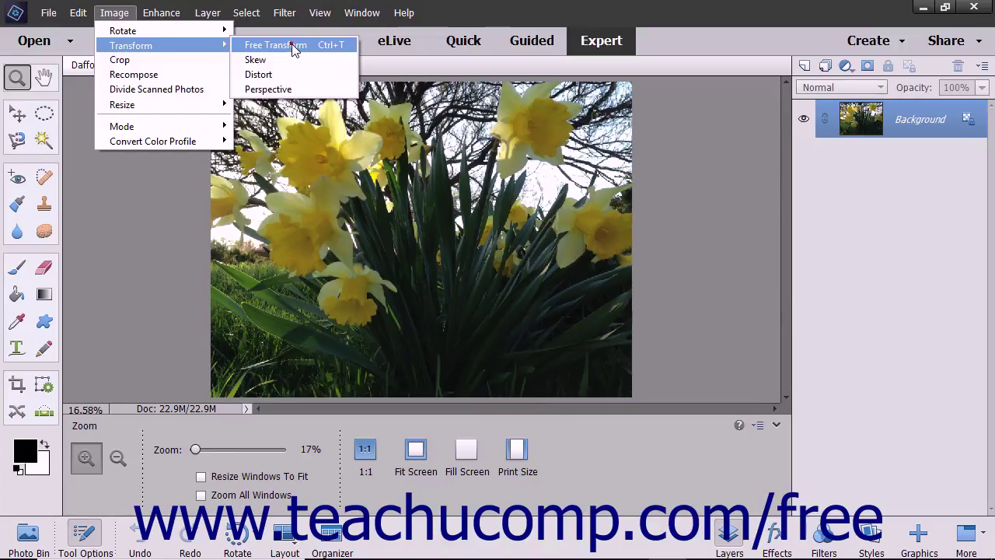
left_click(294, 47)
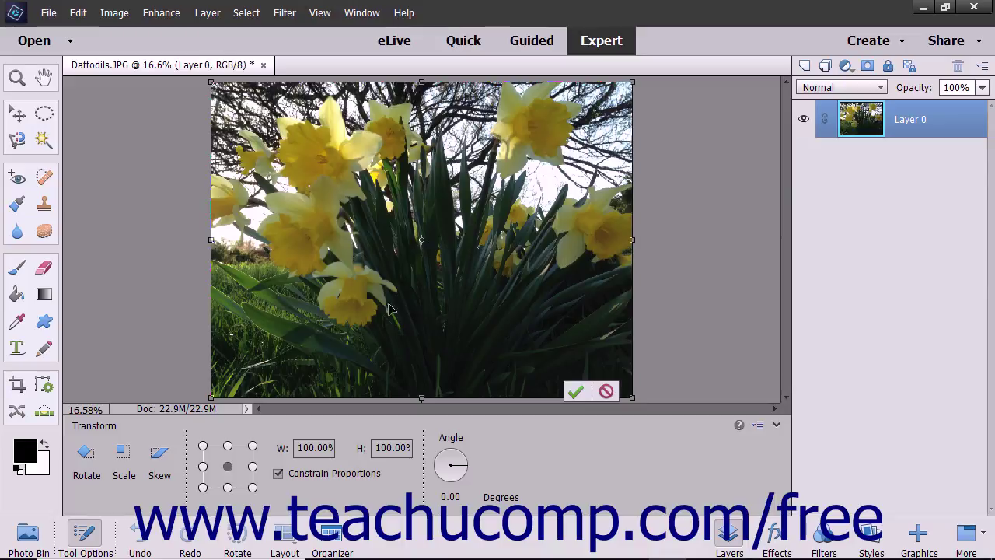
left_click(228, 448)
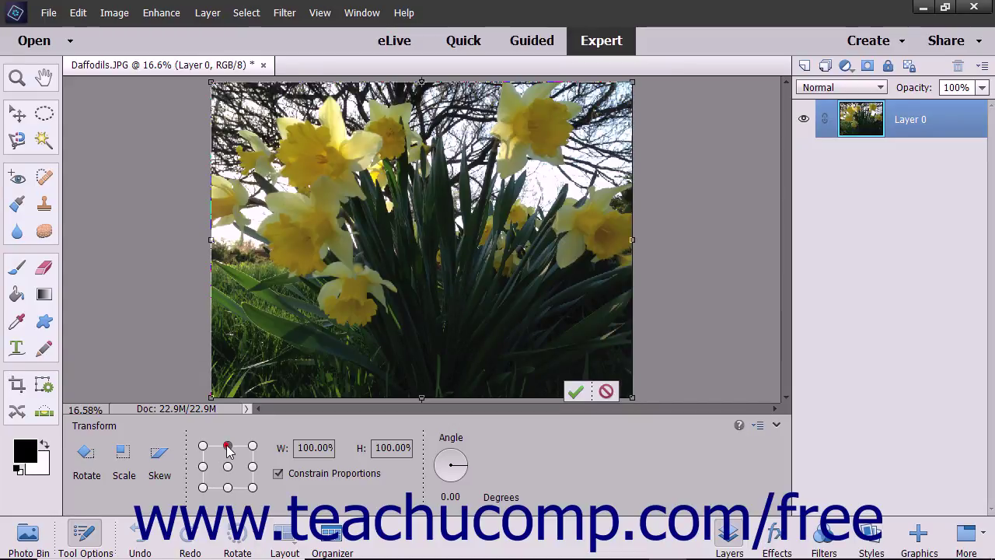
left_click(228, 467)
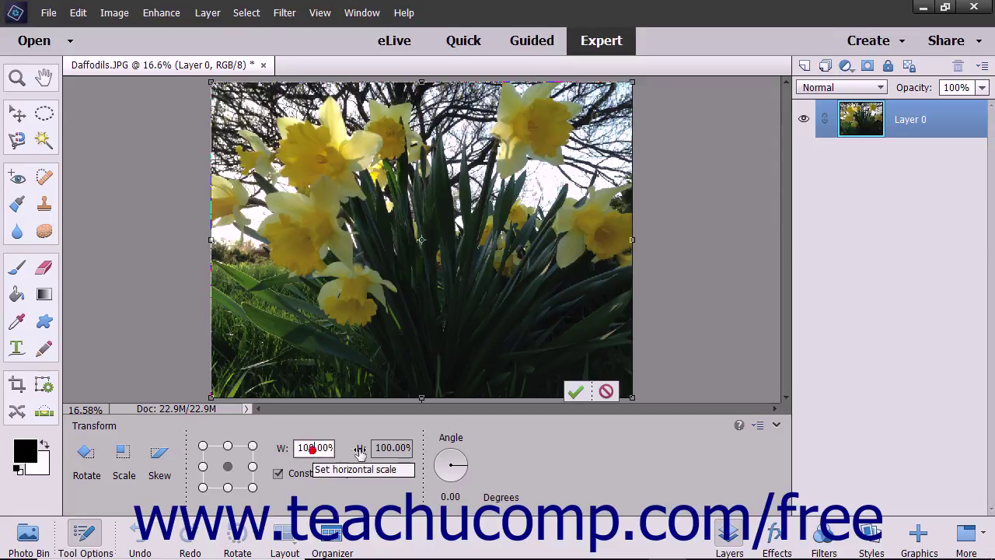
left_click(392, 448)
left_click(358, 432)
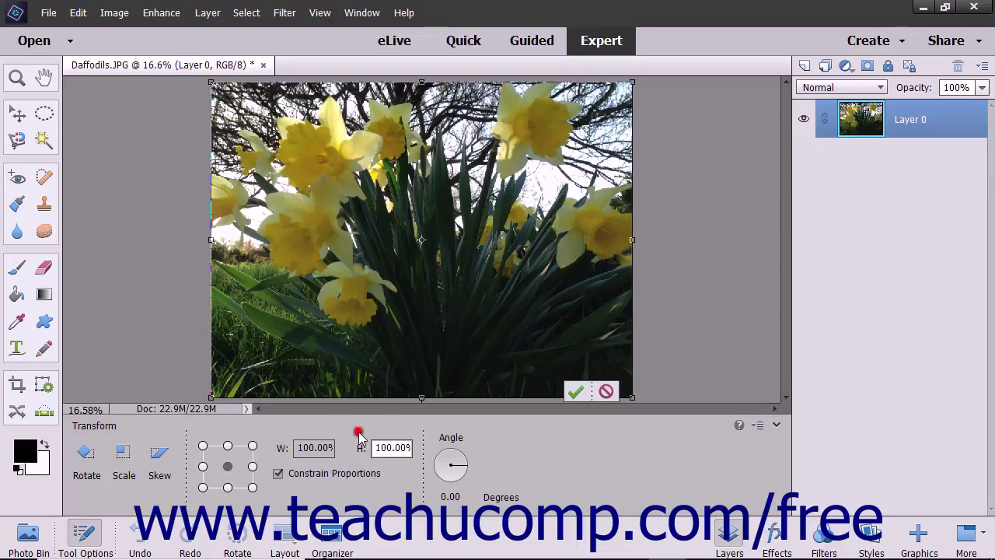
left_click(311, 482)
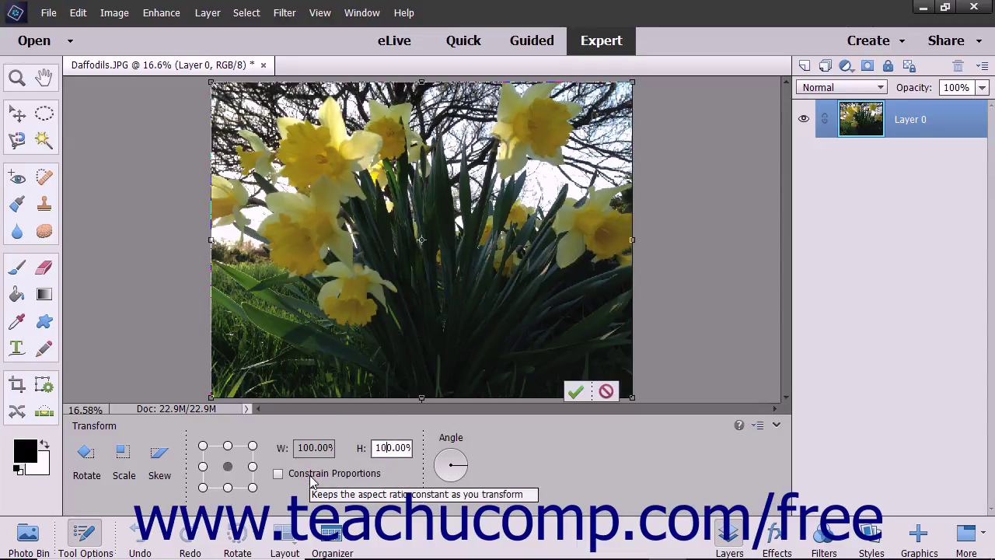
left_click(311, 482)
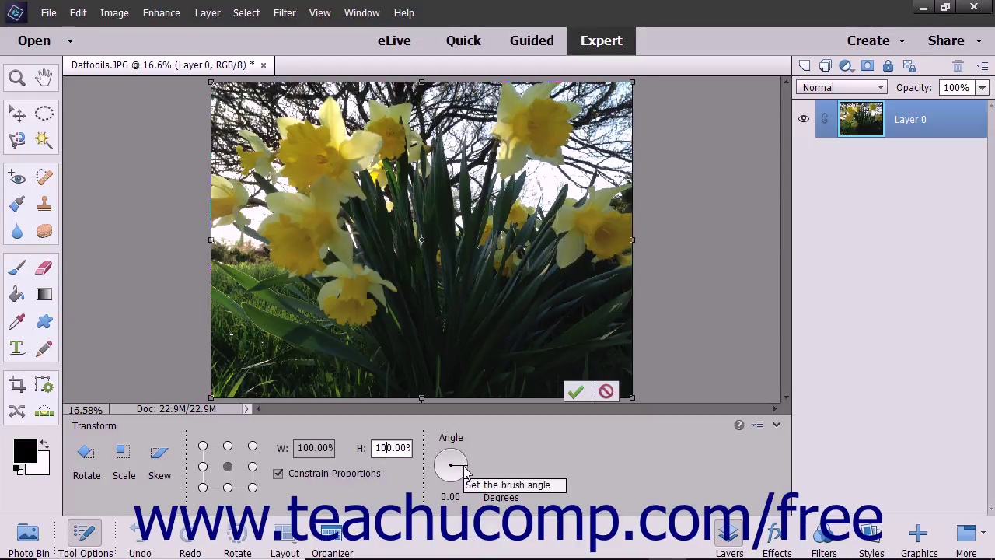
- Preview pulling the bottom-right corner up and outward, then cancel the stretch
left_click(452, 496)
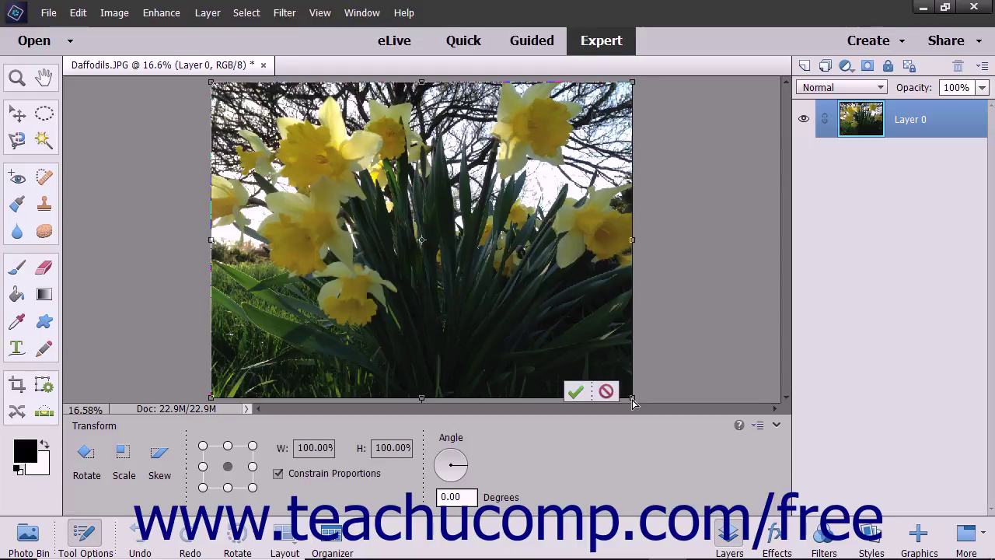
left_click_drag(633, 401, 667, 287)
left_click(252, 391)
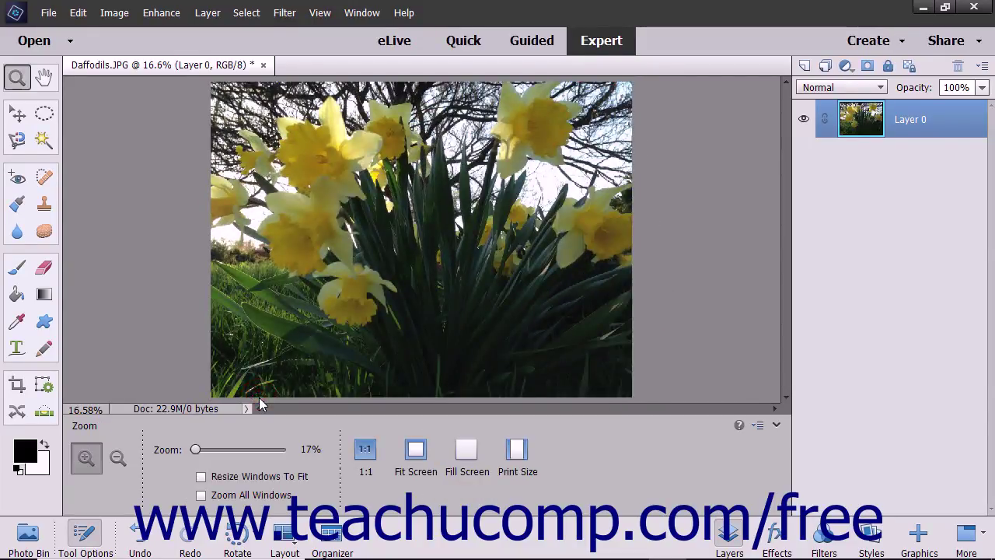
- Preview skewing the right edge downward, cancel it, and set the restarted transform to Skew mode
key("ctrl+t")
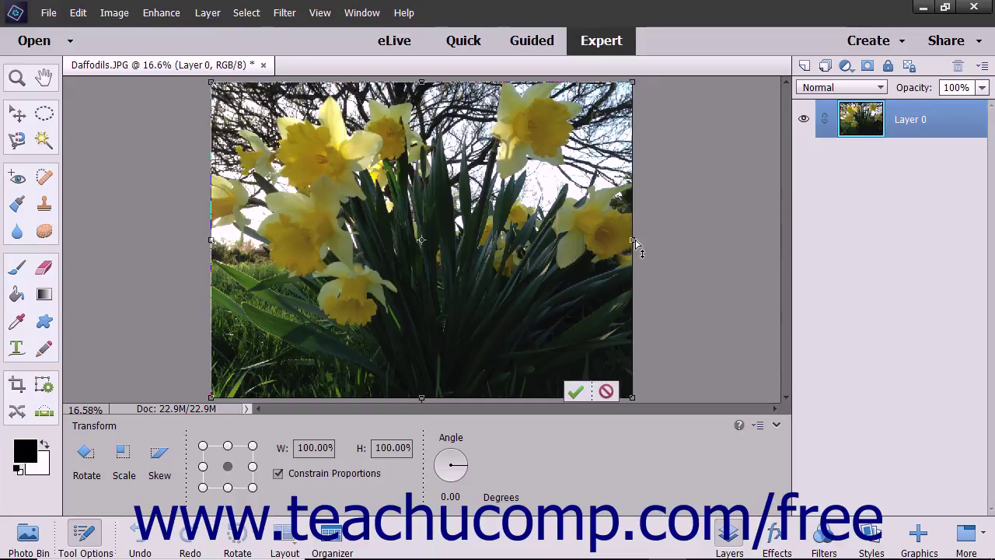
left_click_drag(636, 244, 636, 375)
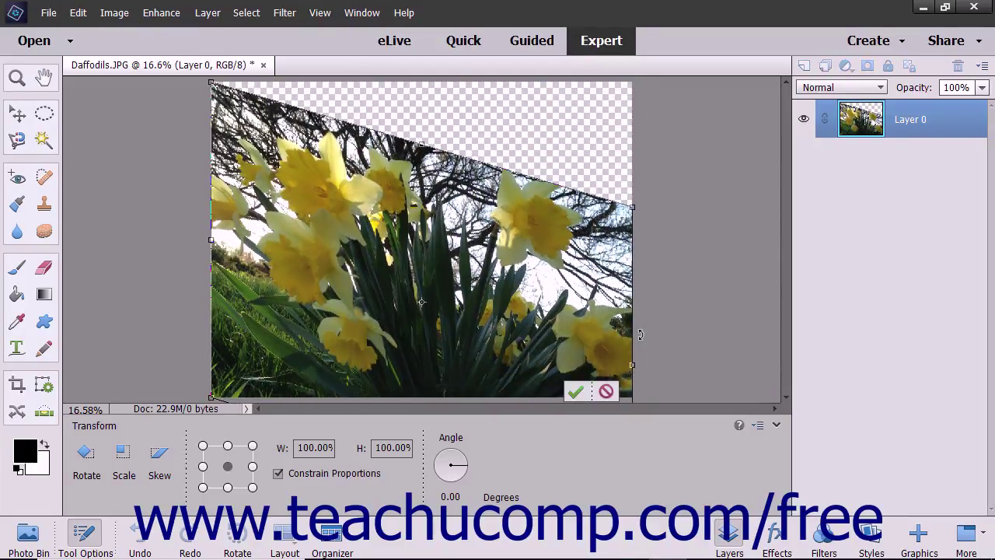
left_click(605, 392)
key("ctrl+t")
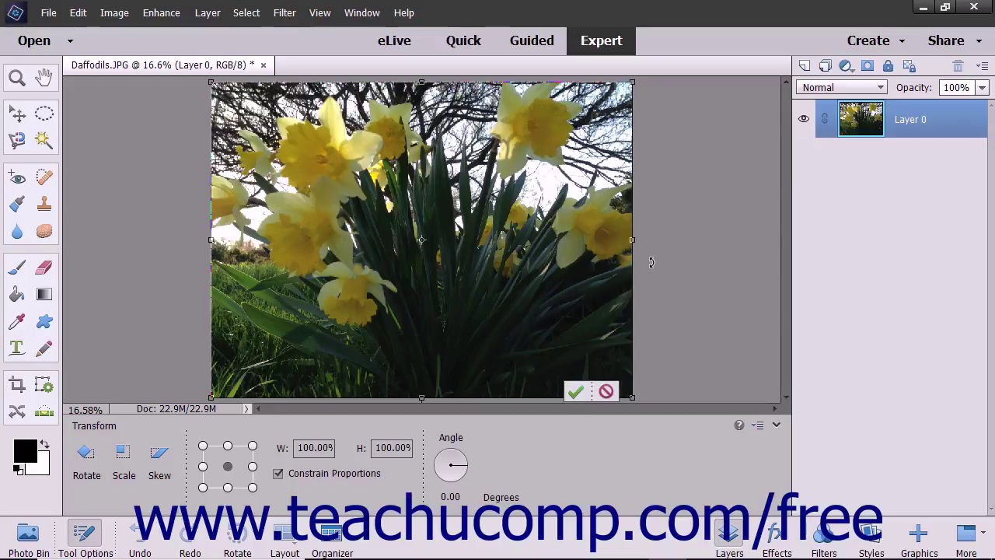
left_click(161, 459)
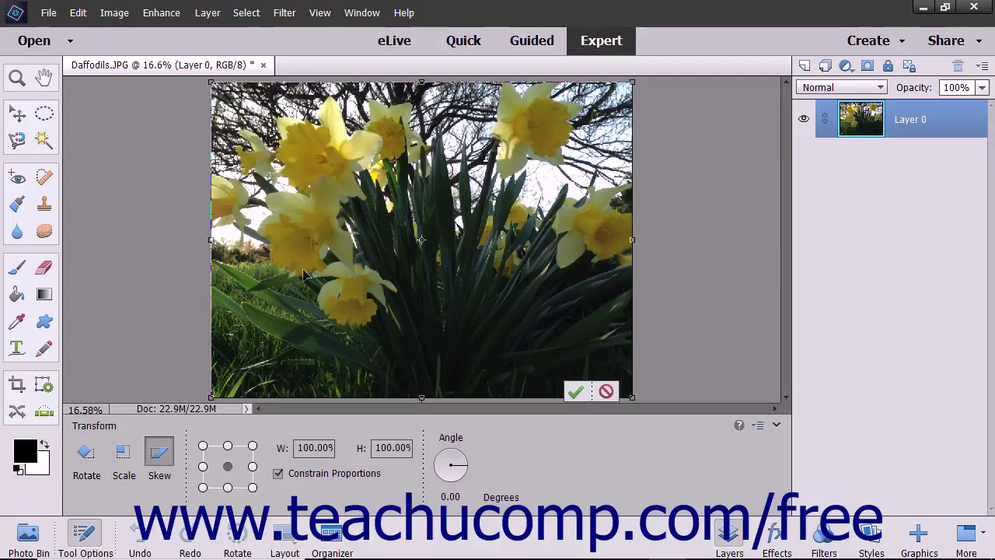
- Preview slanting the photo's top edge to the right, then cancel the skew
left_click_drag(424, 86, 560, 92)
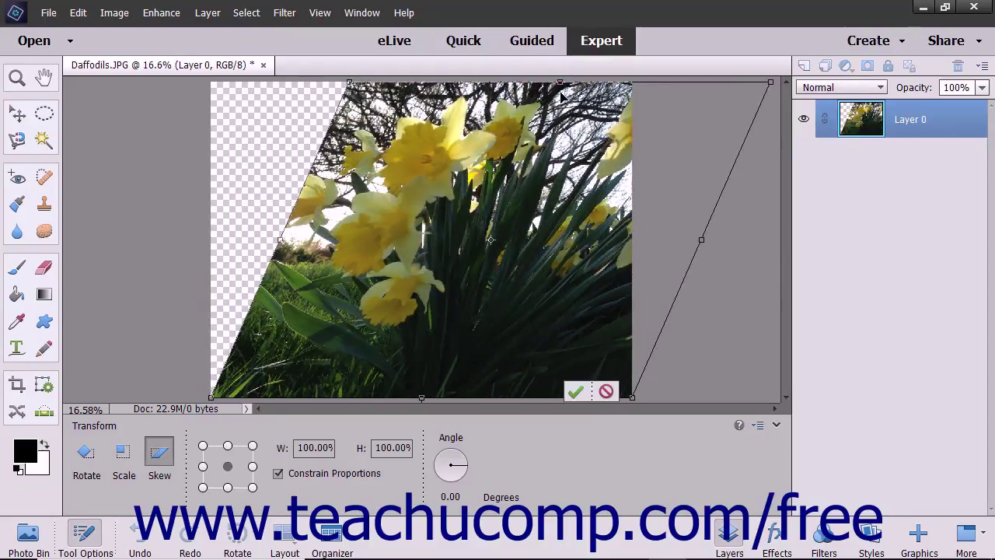
left_click(606, 391)
key("ctrl+t")
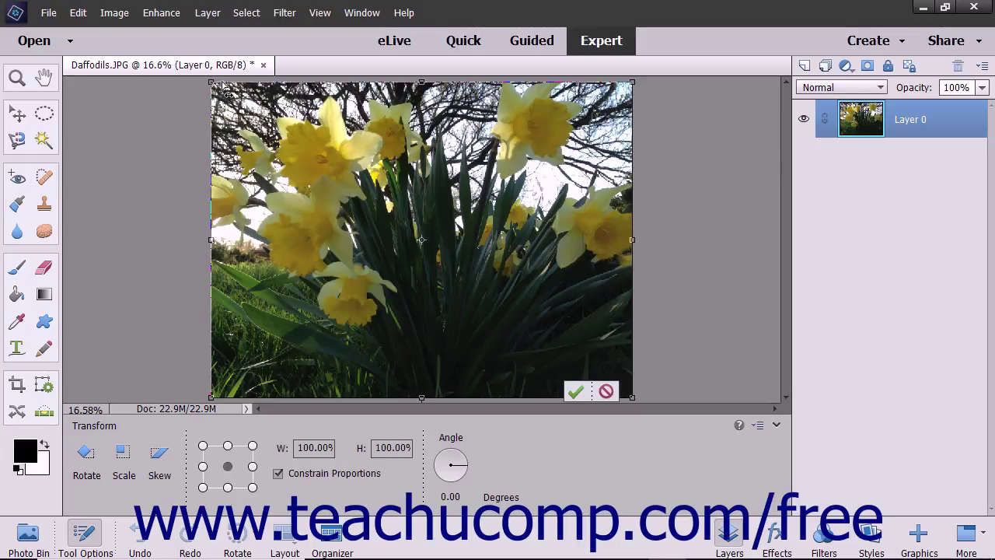
- Preview a perspective distortion on the top-left corner, discard it, and restart Free Transform
left_click_drag(212, 85, 179, 96)
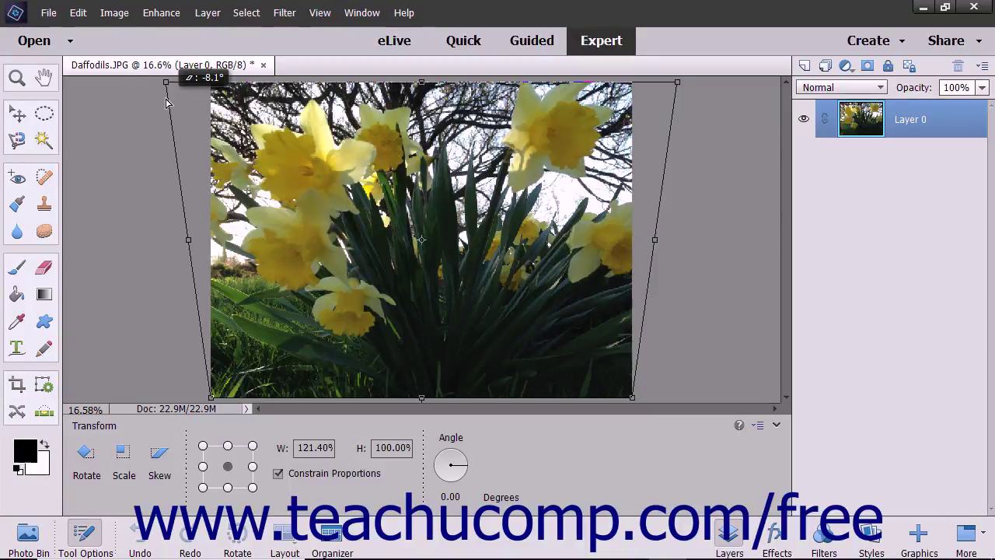
key("z")
key("Escape")
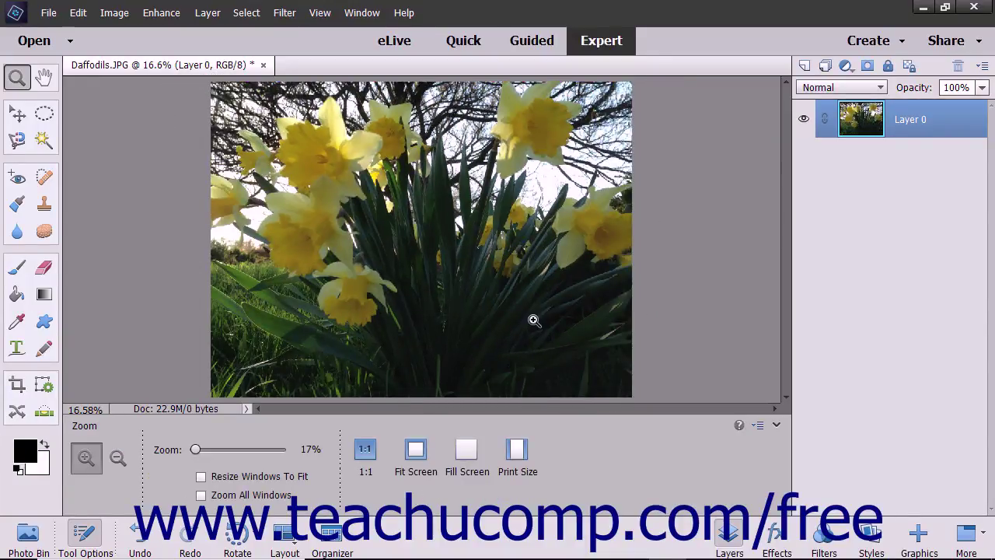
key("ctrl+t")
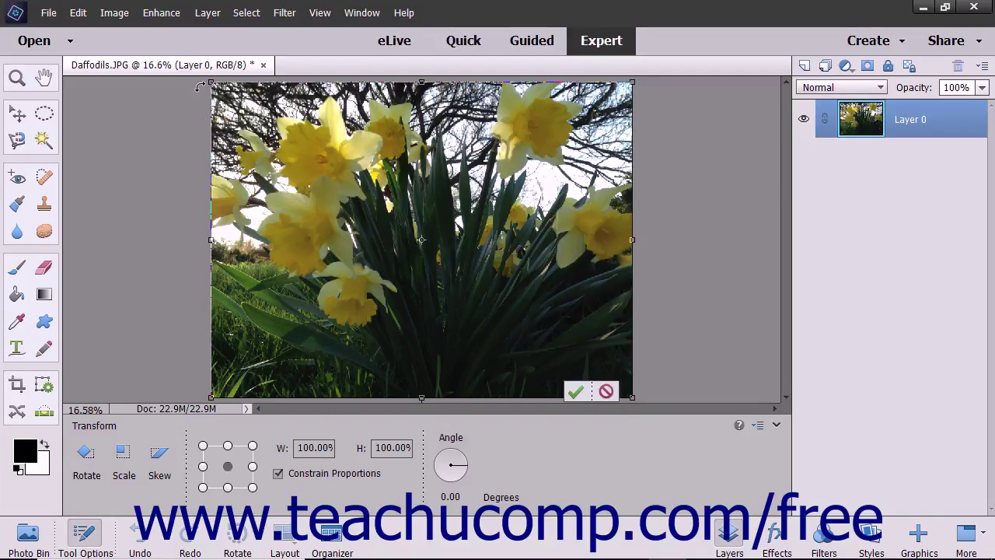
left_click_drag(200, 87, 182, 204)
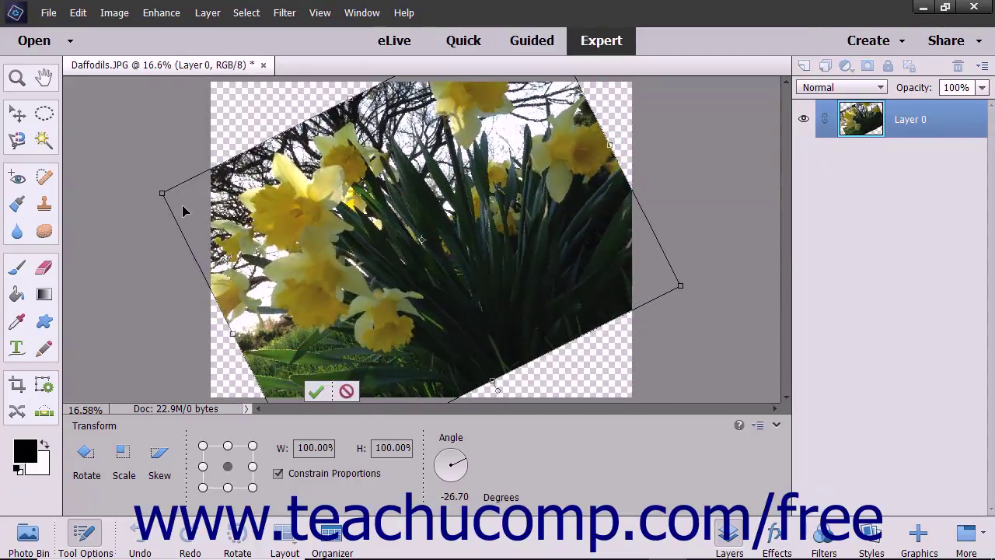
left_click(89, 469)
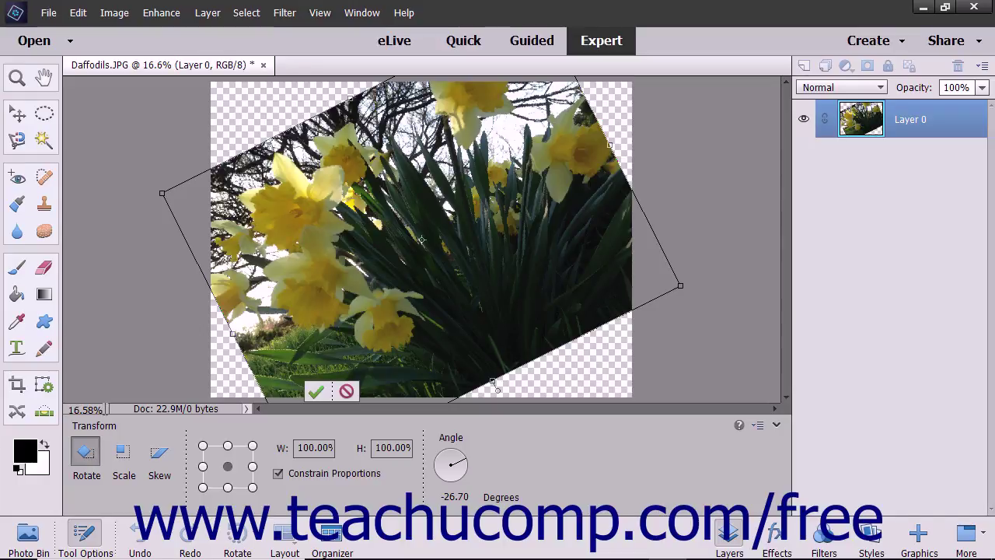
left_click_drag(225, 344, 216, 232)
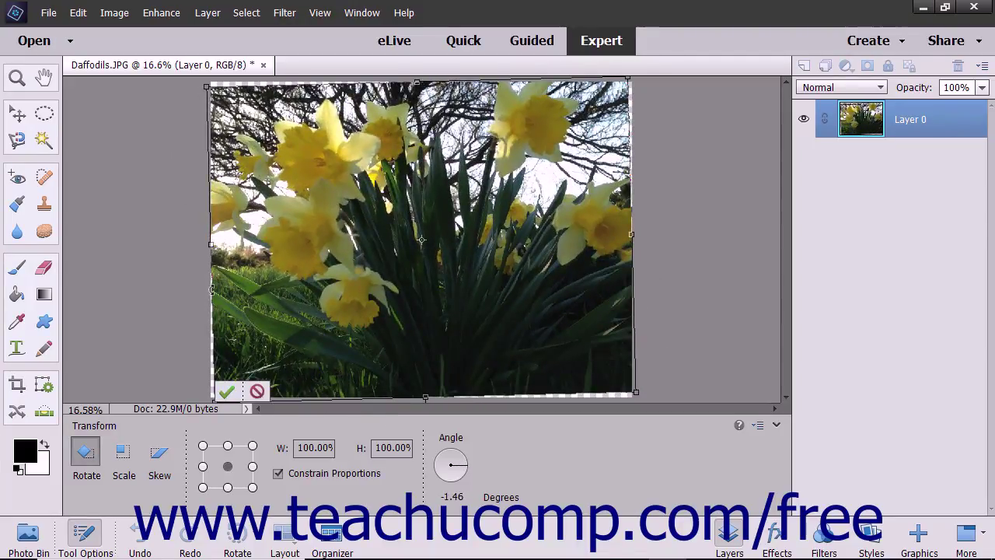
left_click(257, 391)
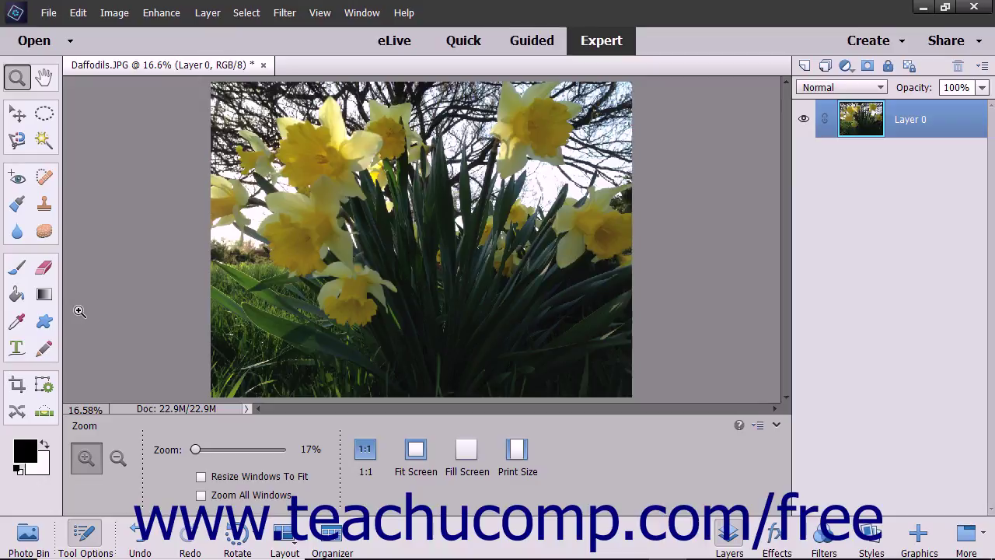
key("ctrl+t")
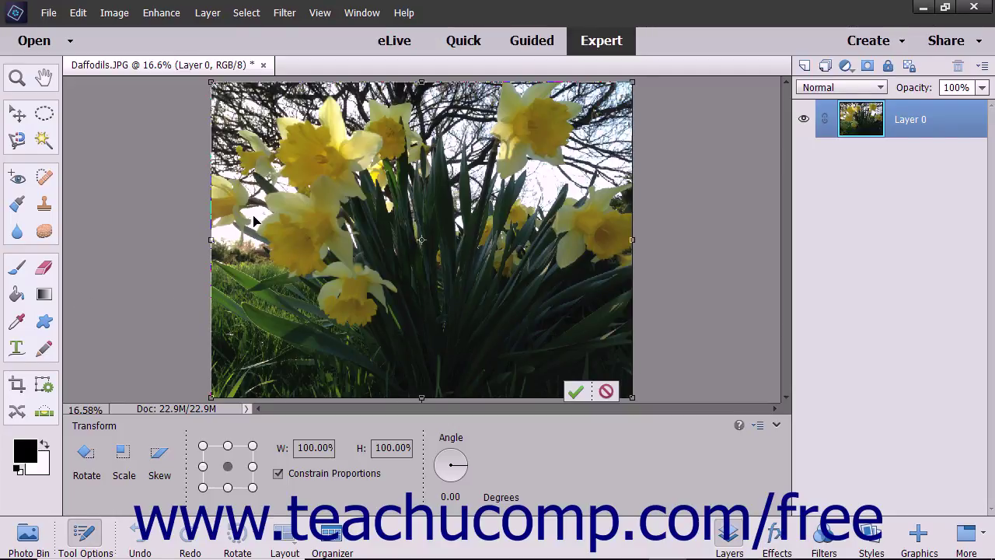
left_click_drag(264, 203, 333, 292)
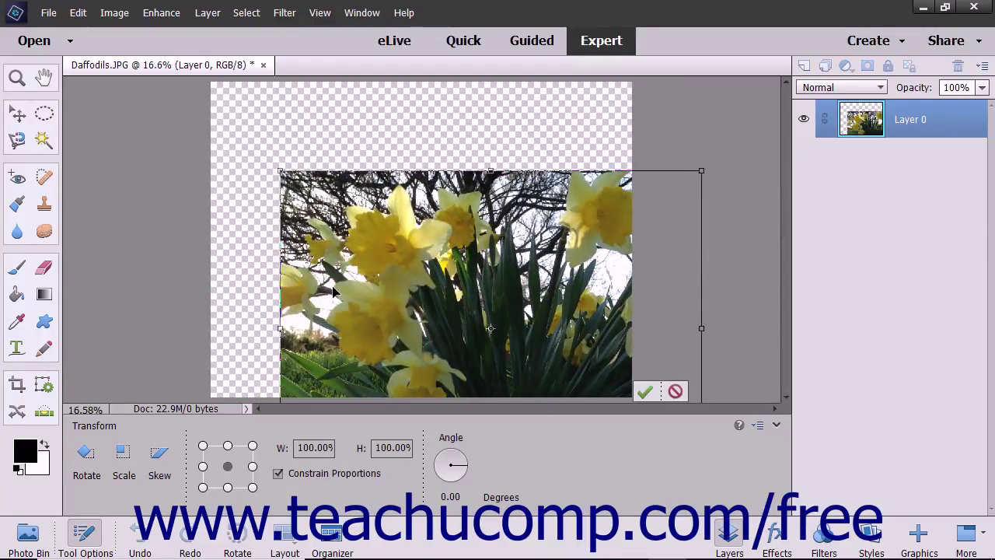
left_click(675, 391)
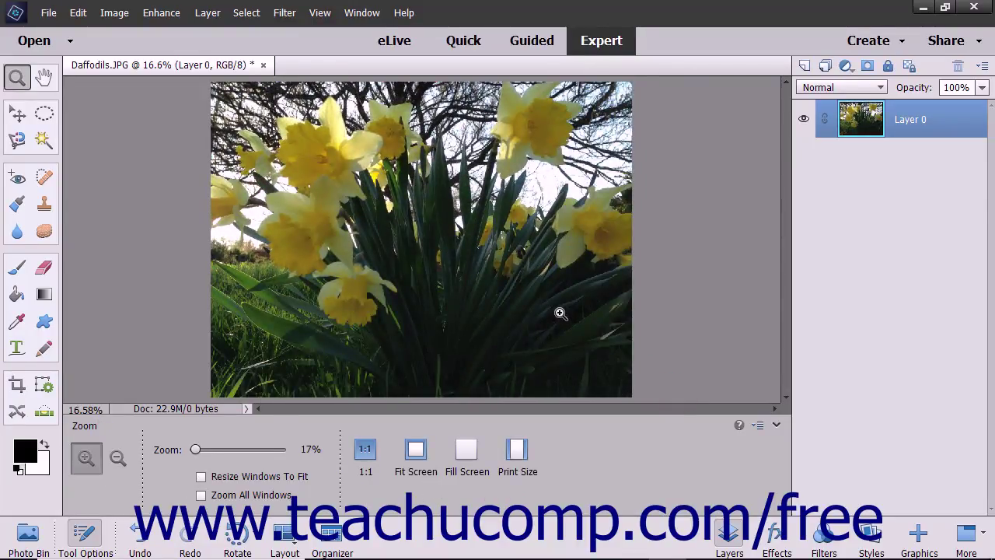
key("ctrl+t")
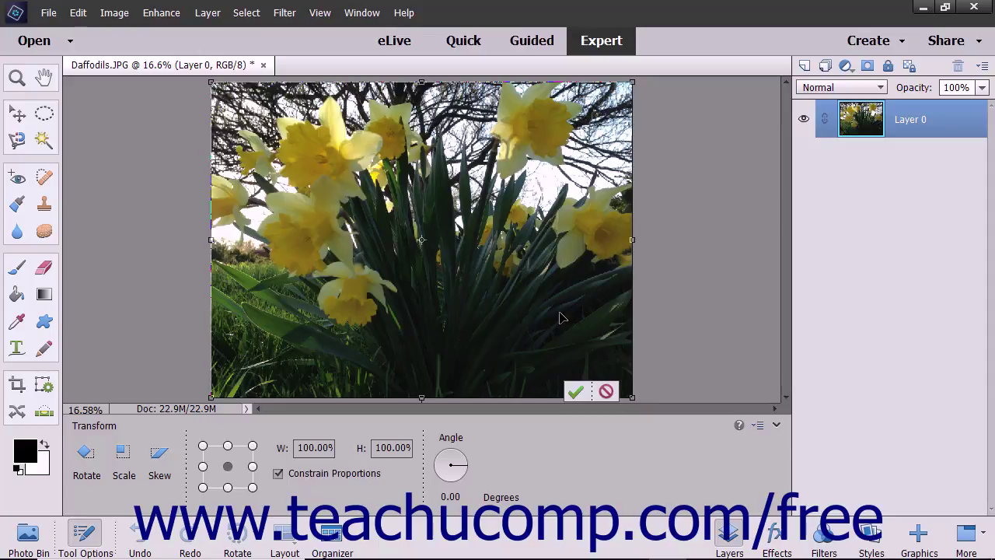
- In Scale mode, preview shrinking to about 65% and cancel, then stretch height to about 112%
left_click(124, 455)
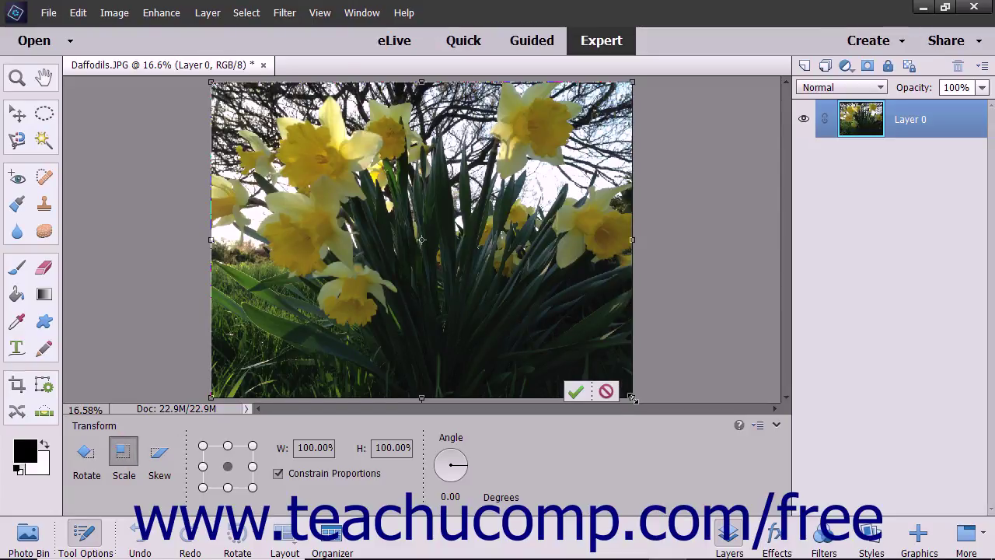
left_click_drag(633, 399, 484, 287)
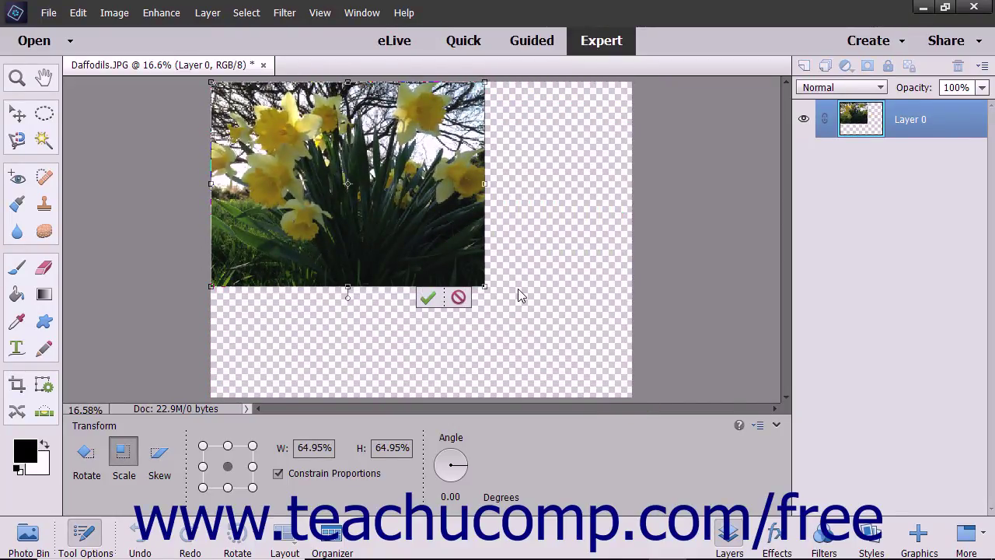
left_click(458, 297)
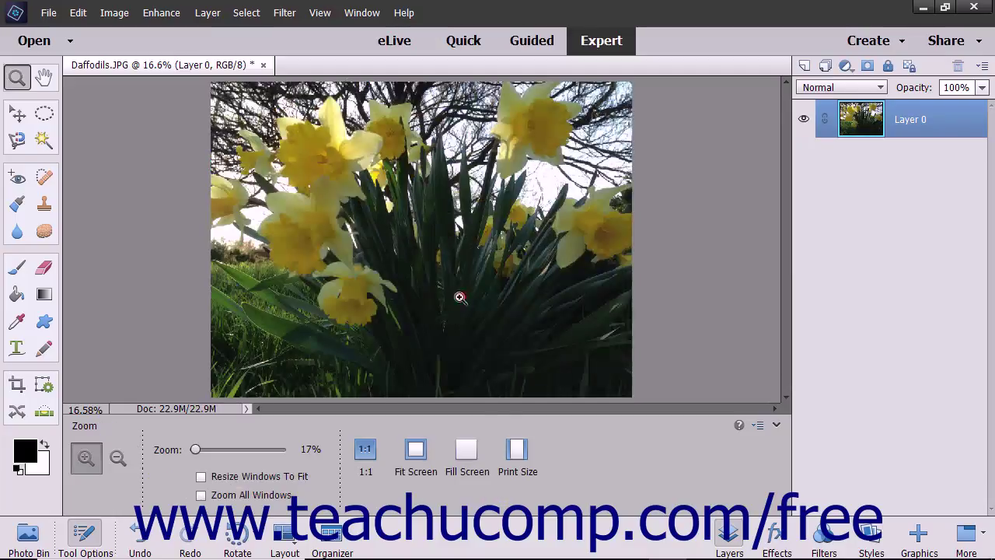
key("ctrl+t")
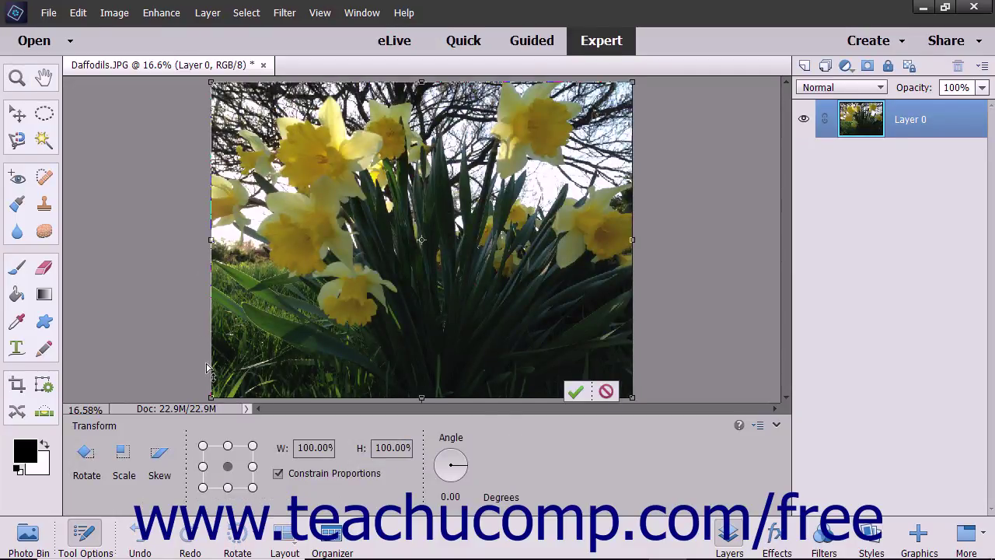
left_click_drag(210, 399, 217, 415)
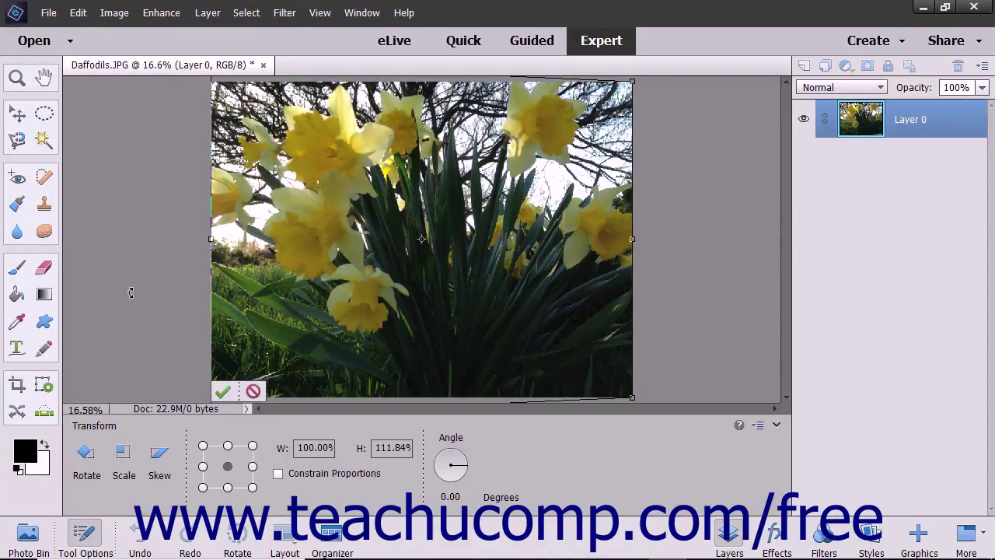